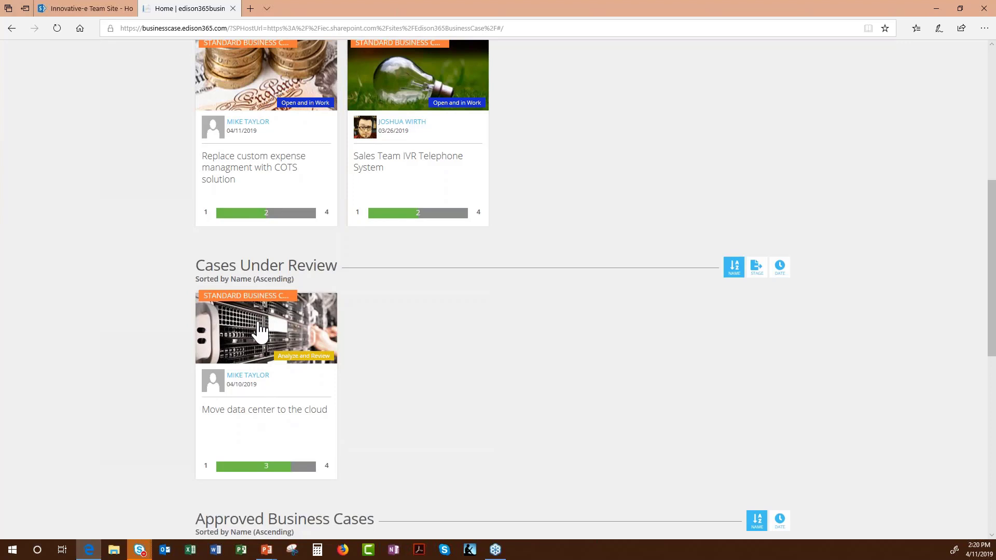
# Step: Open the 'Move data center to the cloud' case from Cases Under Review
pyautogui.click(259, 326)
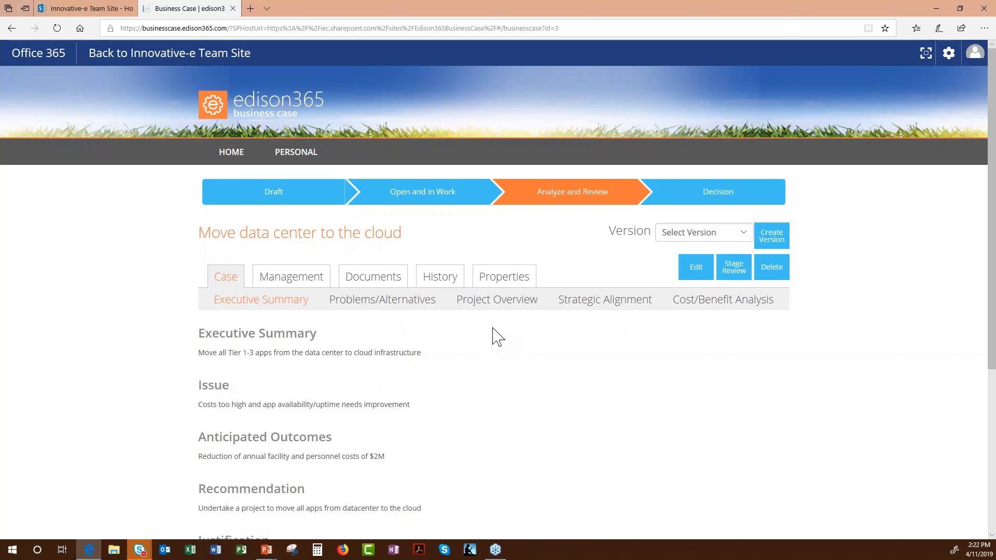
# Step: Read through the Executive Summary, then show the 'Too costly to maintain' problem under Problems/Alternatives
pyautogui.scroll(-3, 493, 334)
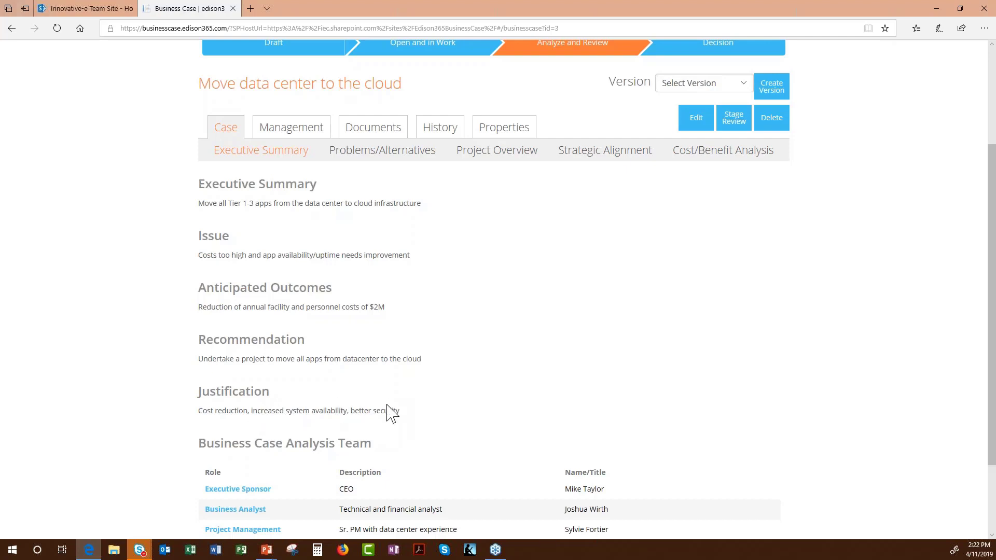
pyautogui.scroll(-2, 394, 415)
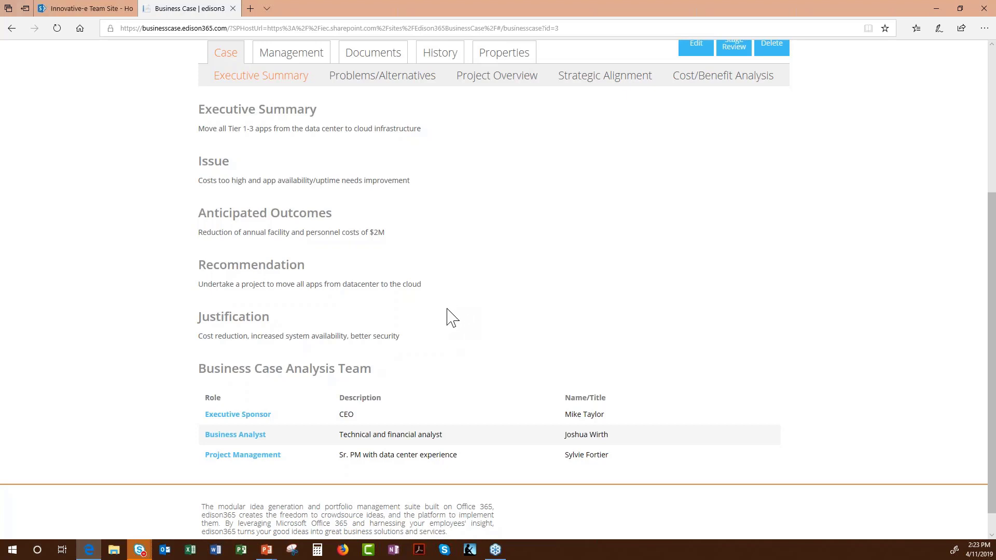
pyautogui.scroll(1, 394, 328)
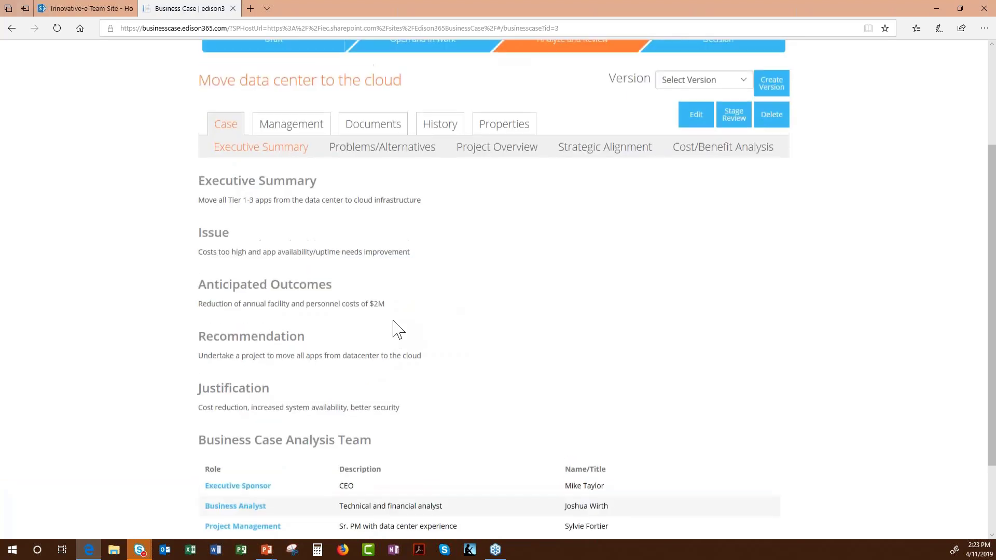
pyautogui.click(393, 161)
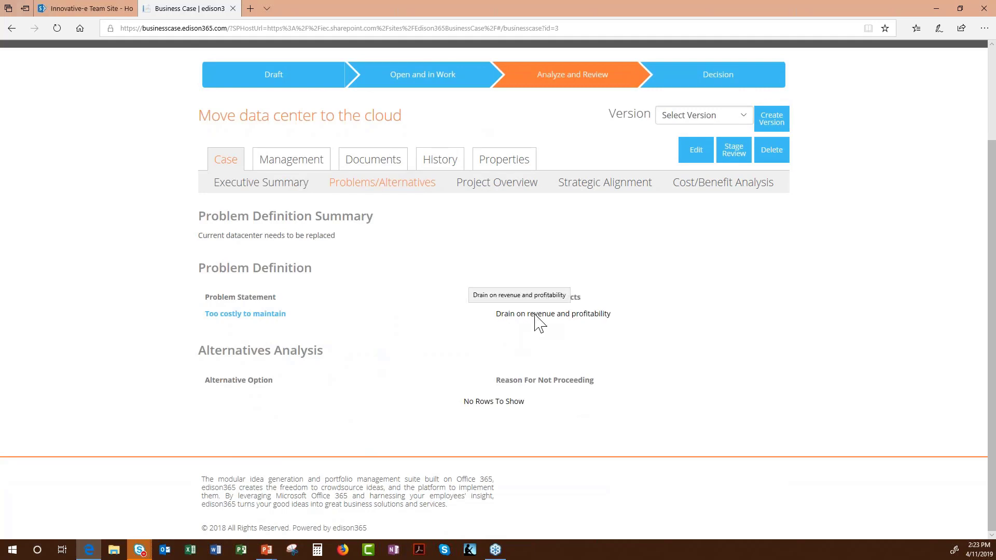
# Step: Show the Project Overview down to its Major Risks and Resource Demand (total 1240) tables
pyautogui.click(488, 188)
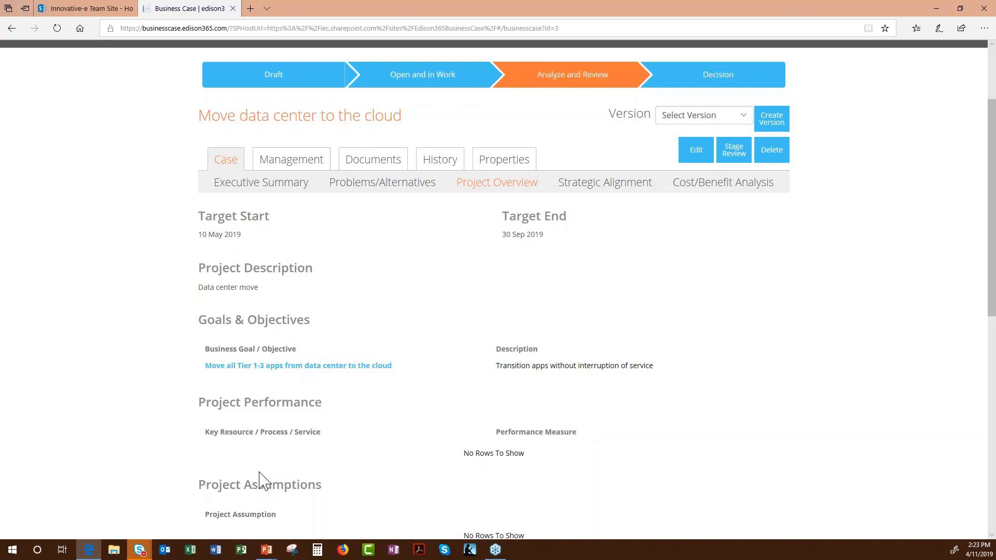
pyautogui.scroll(-6, 367, 405)
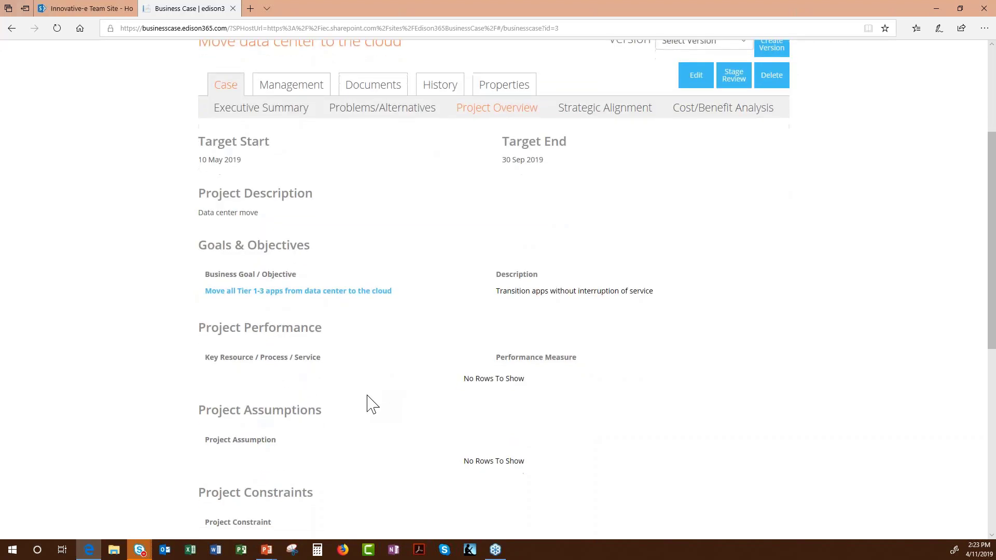
pyautogui.scroll(-3, 373, 407)
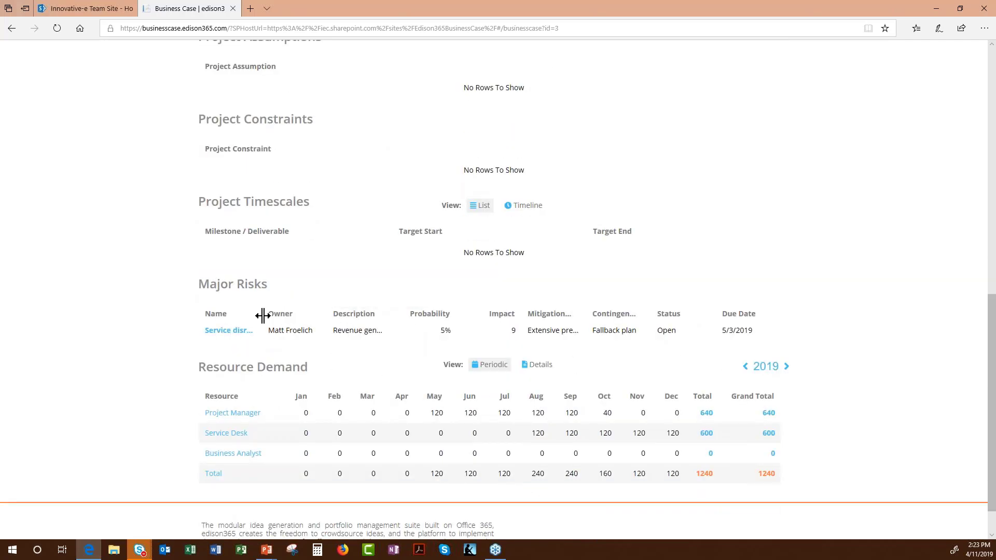
# Step: Widen the Major Risks Name column so 'Service disruption' shows in full, then return to the top
pyautogui.moveTo(262, 316); pyautogui.dragTo(291, 318)
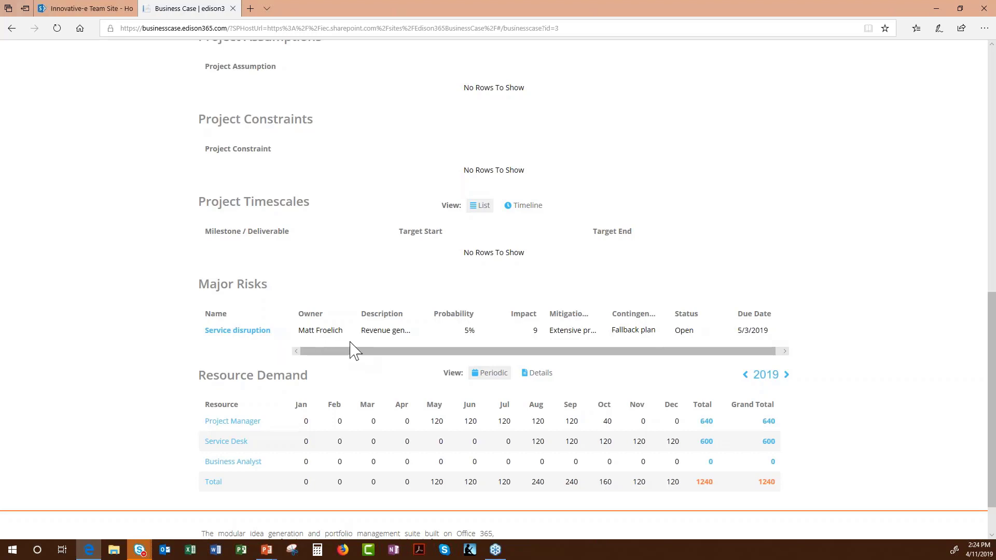
pyautogui.scroll(-1, 478, 337)
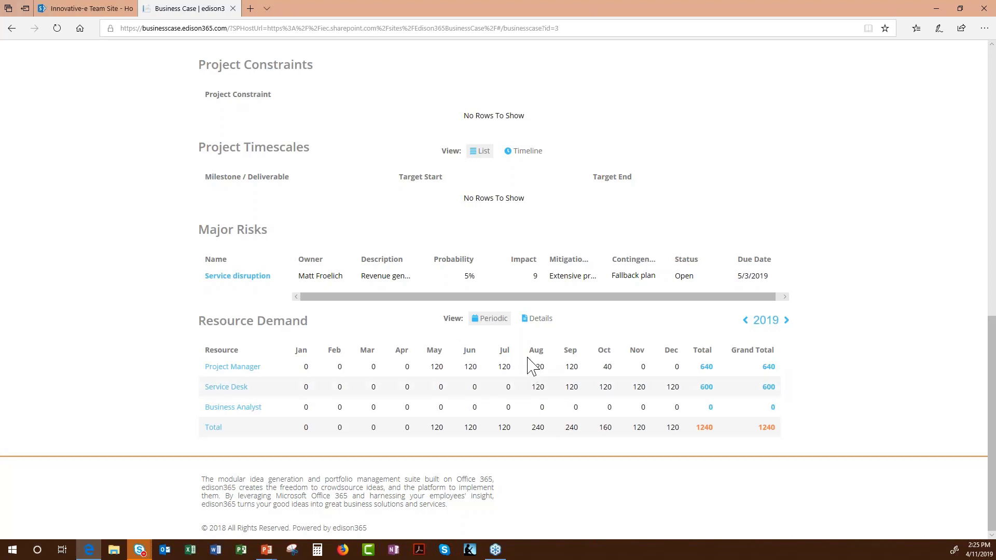
pyautogui.scroll(10, 532, 366)
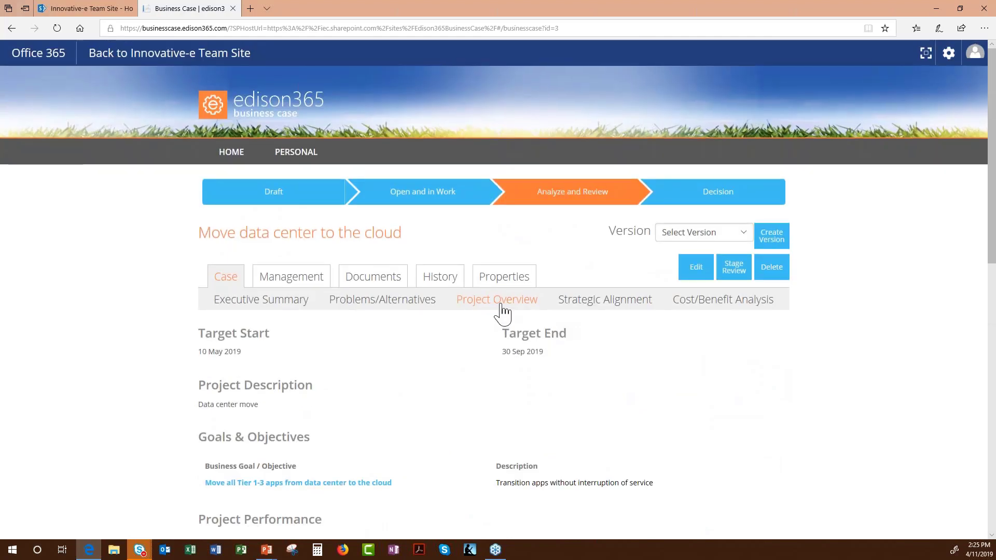
# Step: Show Strategic Alignment: cost and security Highly Aligned, revenue increase Moderately Aligned
pyautogui.click(611, 312)
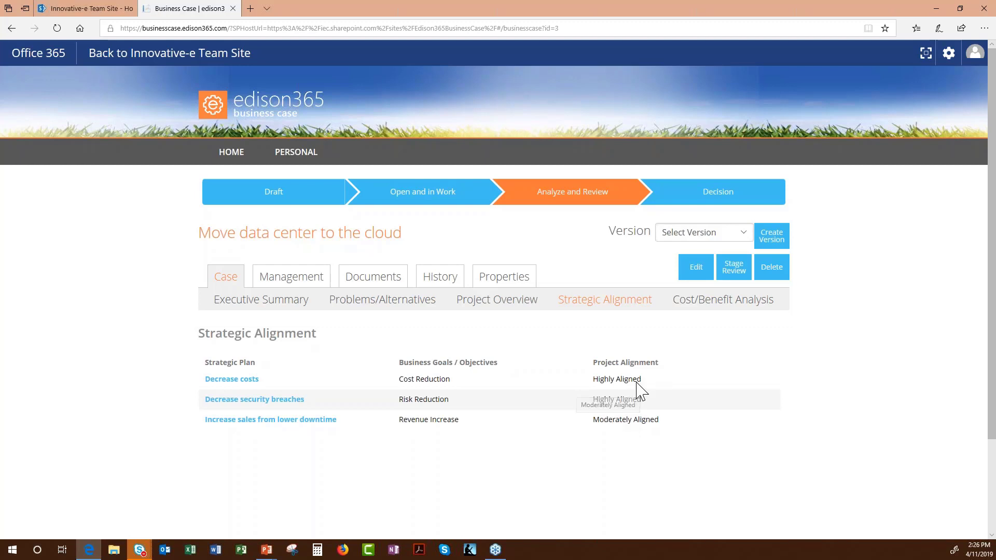
# Step: Show the Cost/Benefit tables and widen the Costs table's Description column
pyautogui.click(723, 301)
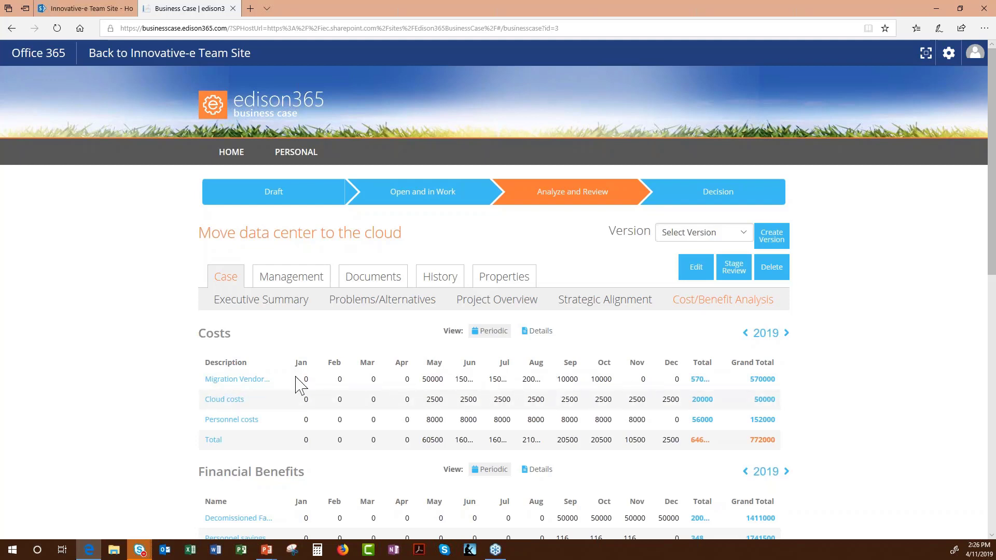
pyautogui.moveTo(282, 356); pyautogui.dragTo(305, 357)
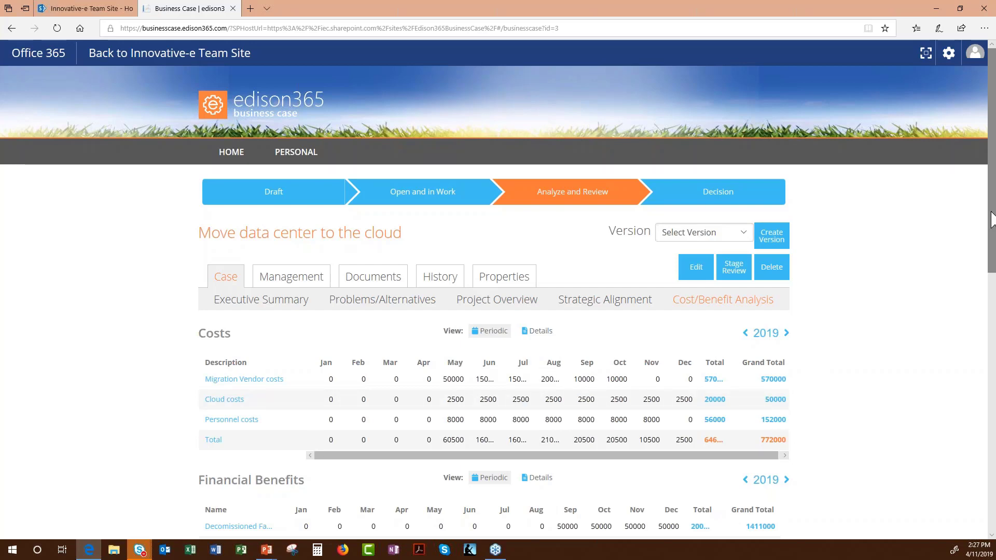
pyautogui.scroll(-5, 991, 216)
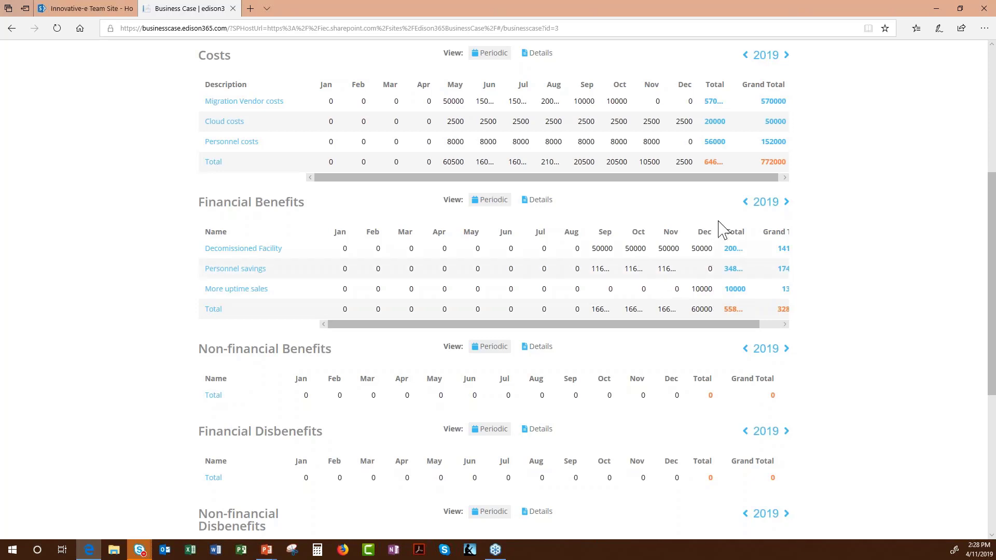
pyautogui.scroll(2, 784, 236)
pyautogui.scroll(1, 786, 186)
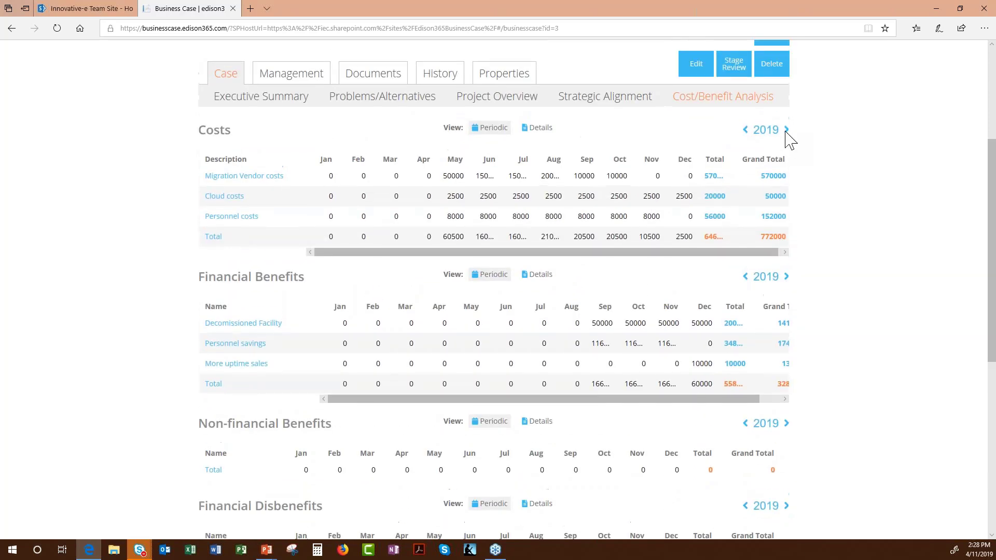
# Step: Switch Costs and Financial Benefits to 2020 and bring Investment Appraisal into view
pyautogui.click(787, 130)
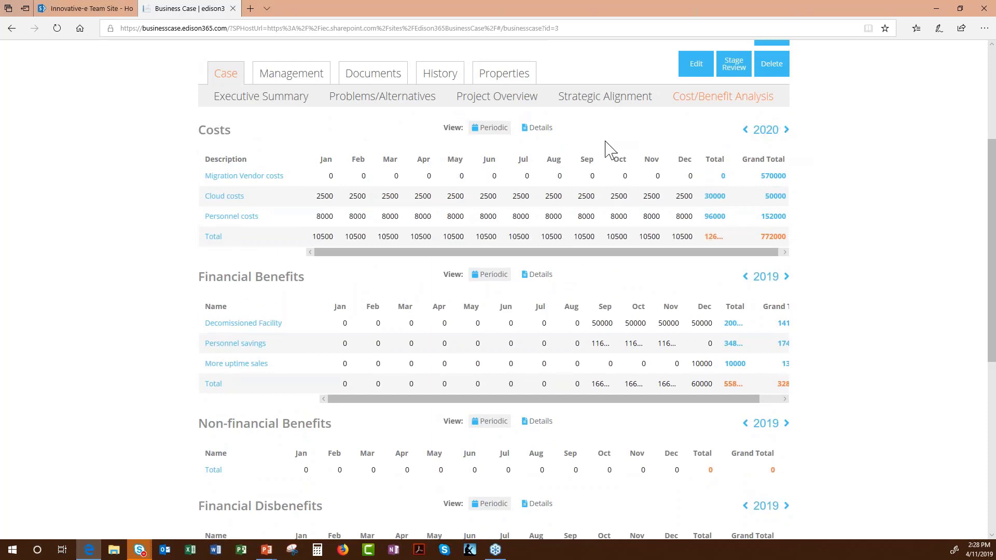
pyautogui.click(787, 276)
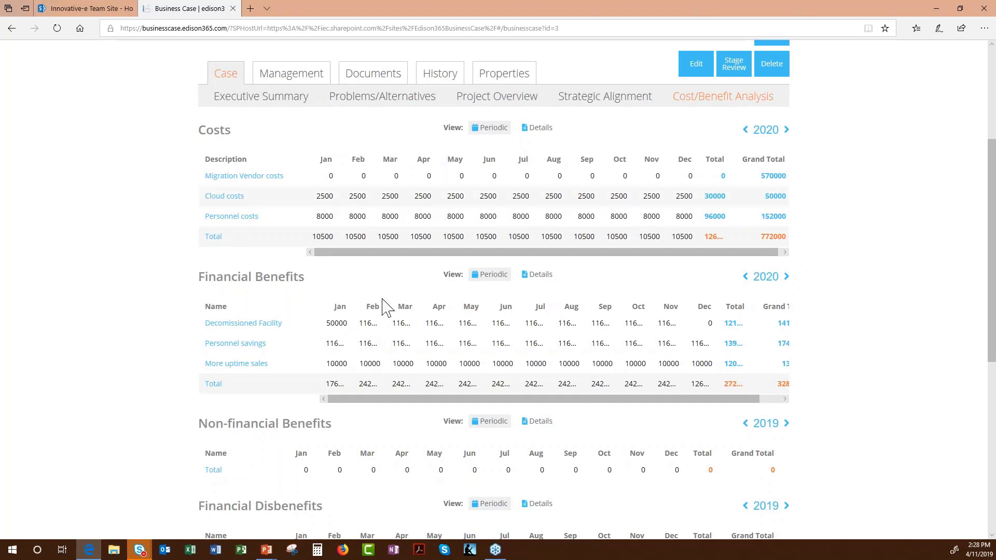
pyautogui.scroll(-4, 638, 362)
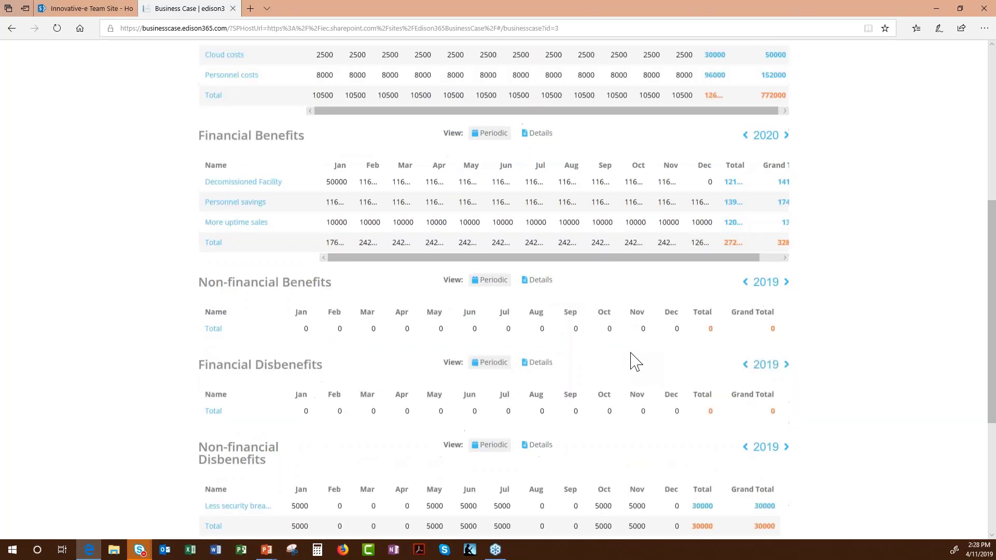
pyautogui.scroll(-3, 628, 358)
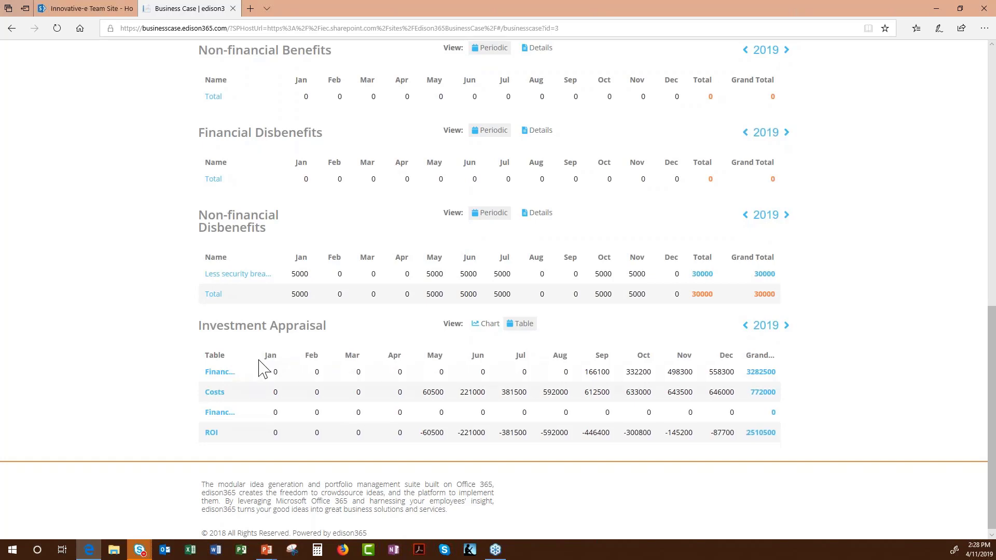
# Step: Display Investment Appraisal as a chart, comparing the 2020 and 2019 views
pyautogui.moveTo(242, 358); pyautogui.dragTo(285, 360)
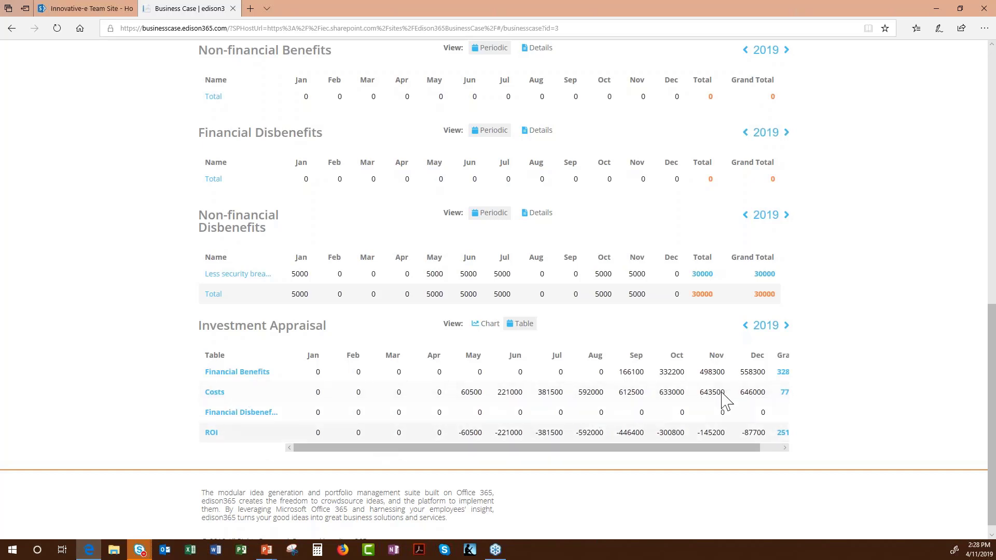
pyautogui.click(483, 324)
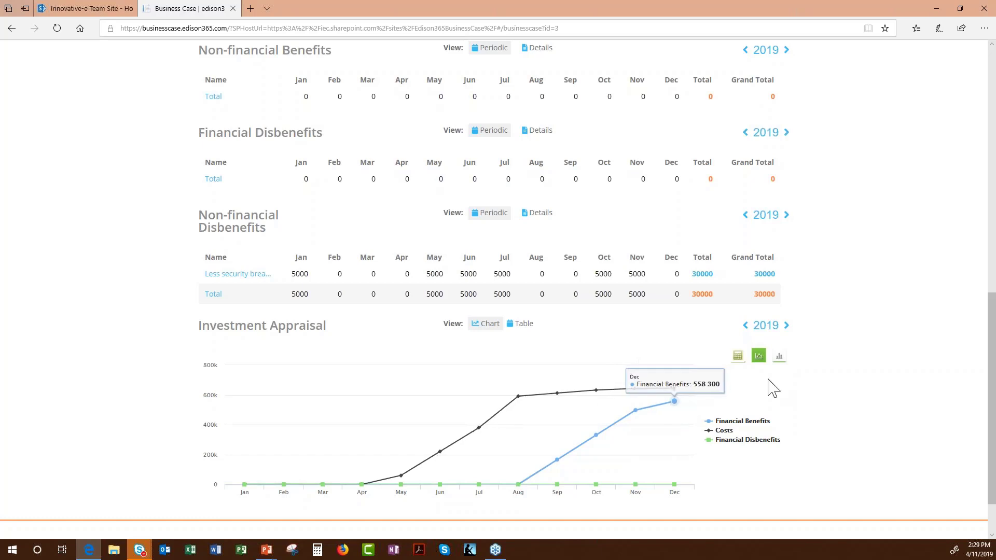
pyautogui.click(786, 326)
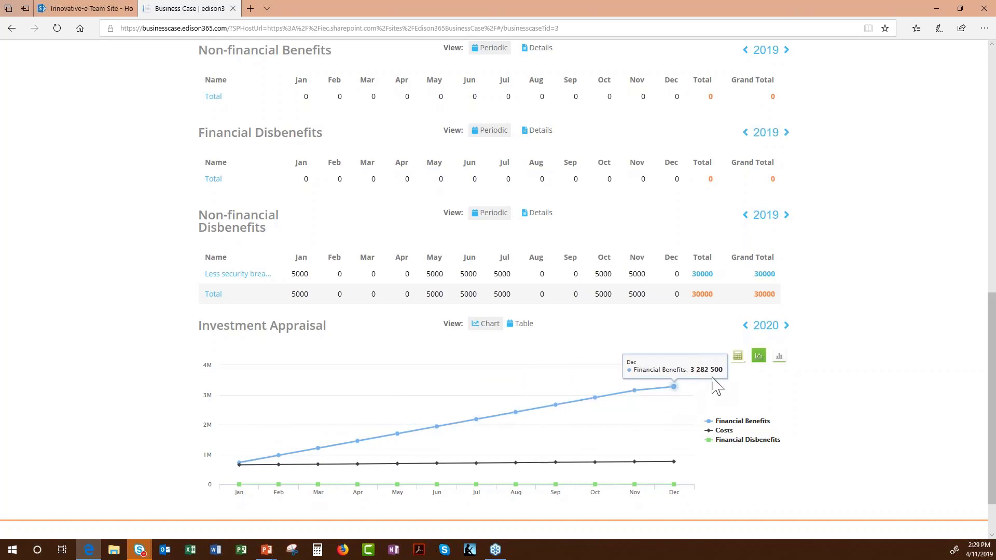
pyautogui.click(745, 326)
# Step: Chart ROI alone for 2020, then return to the benefits, costs and disbenefits chart
pyautogui.click(738, 357)
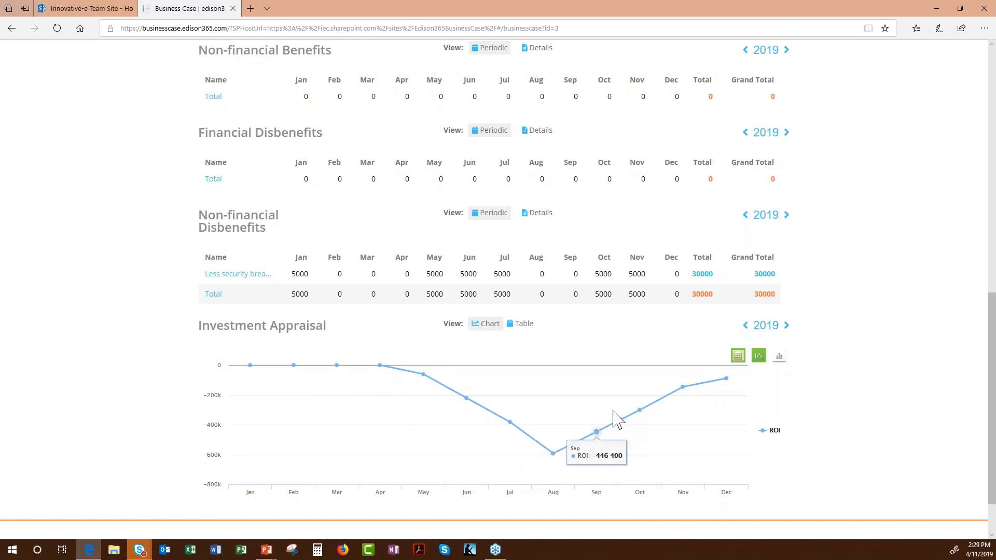
pyautogui.click(787, 326)
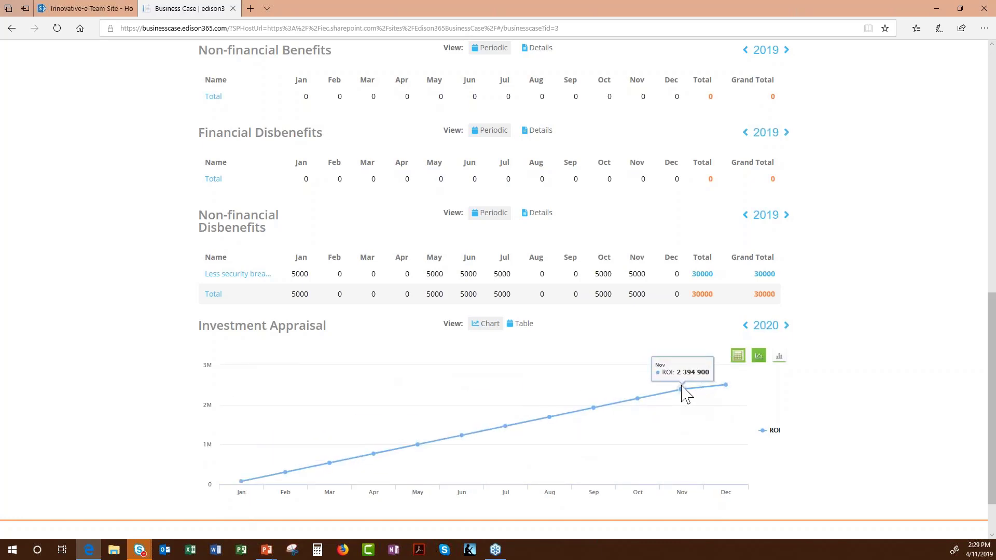
pyautogui.click(738, 357)
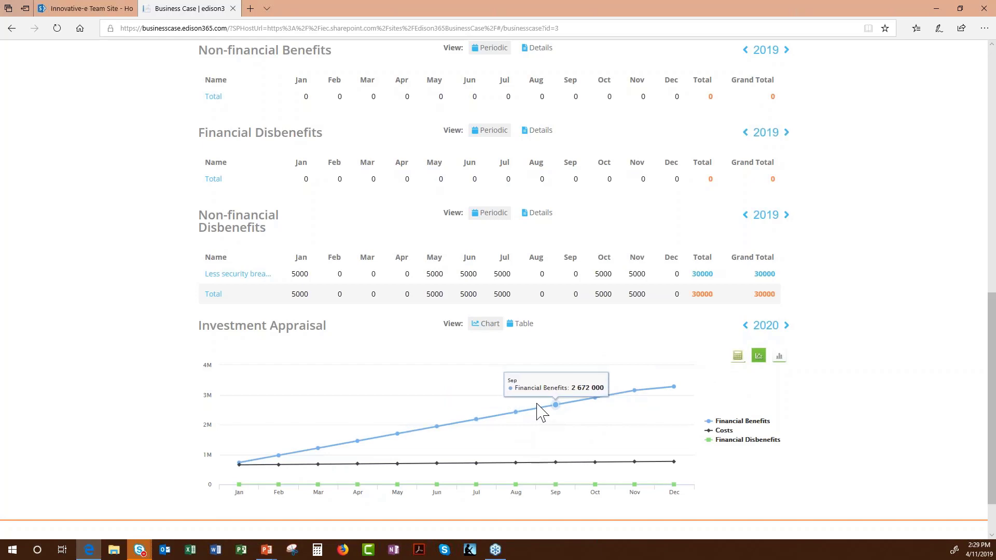
pyautogui.scroll(10, 536, 413)
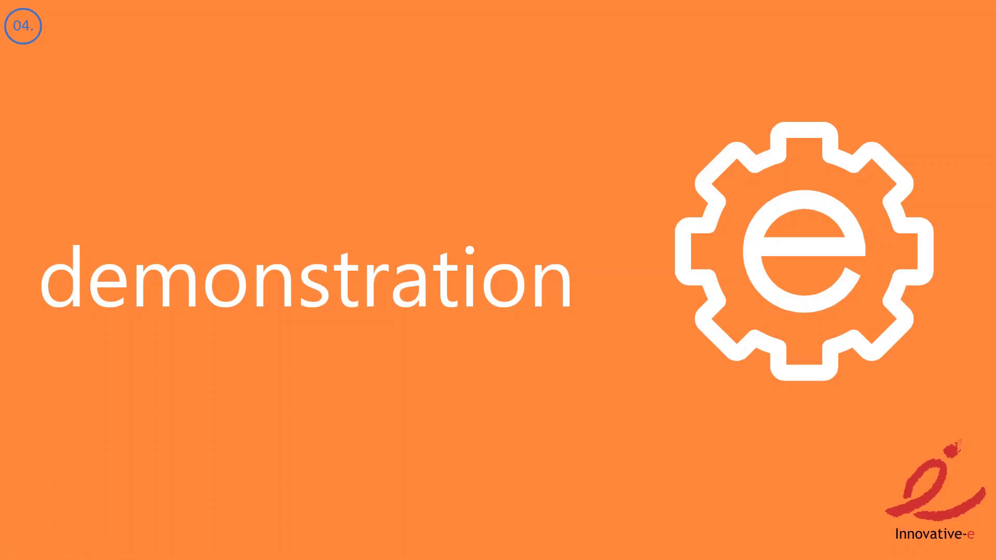
# Step: Advance the presentation to the 'Total visibility' slide
pyautogui.press('Right')
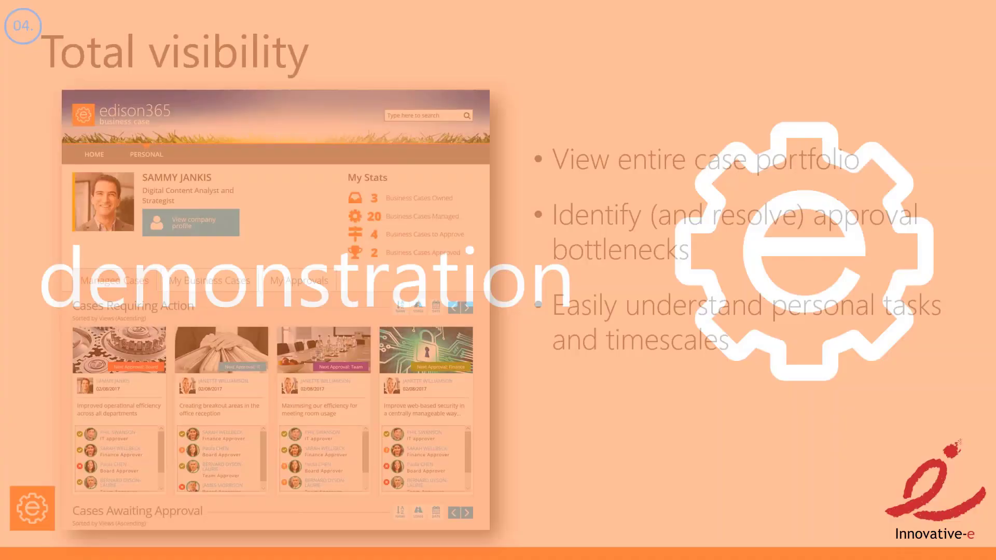